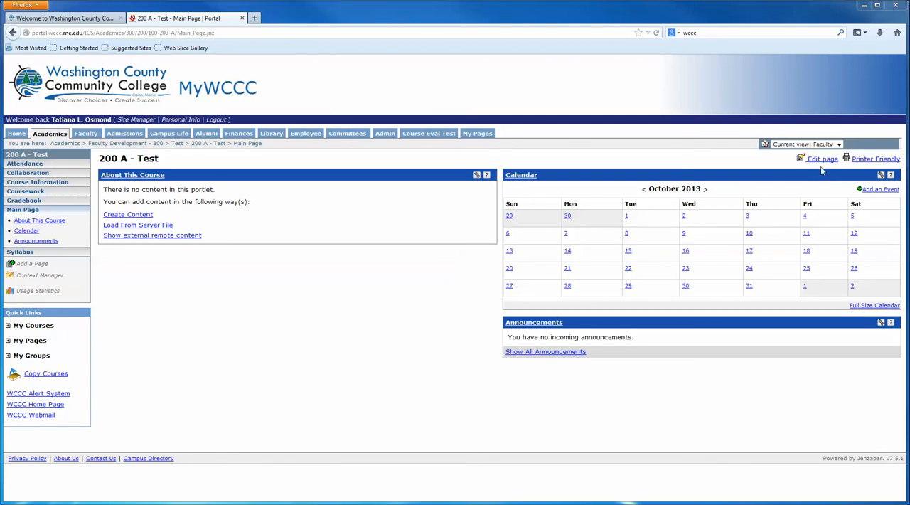
# Step: Edit the course's main page and save its page name as Introduction
pyautogui.click(822, 160)
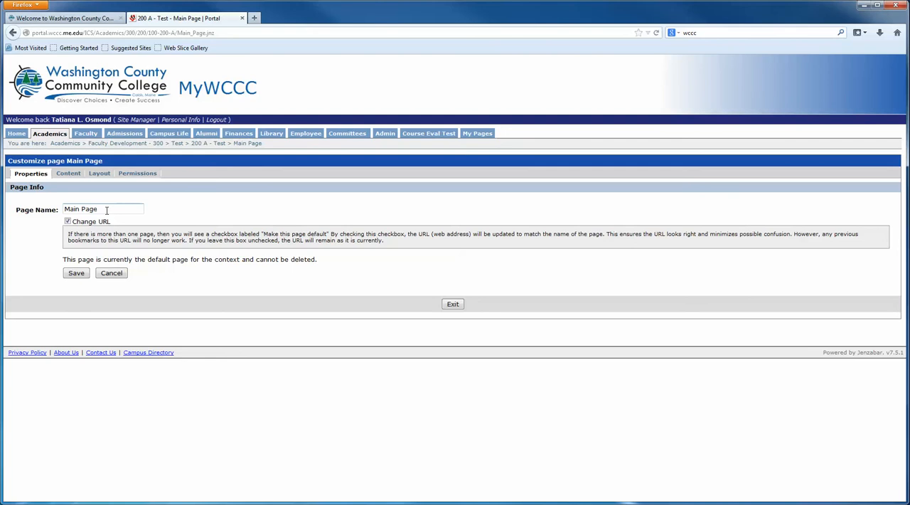
pyautogui.moveTo(107, 211); pyautogui.dragTo(52, 209)
pyautogui.write('Introduction')
pyautogui.click(77, 278)
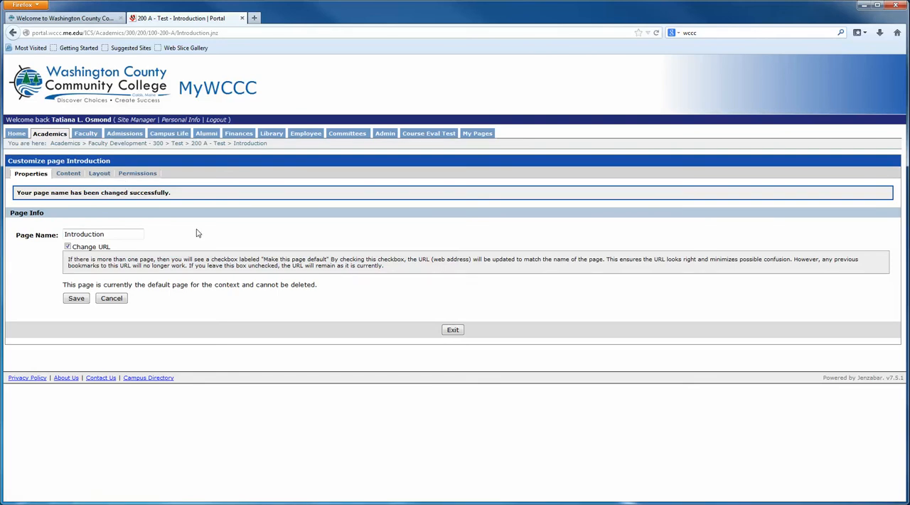
# Step: Add a Bookmarks portlet to the Introduction page with the display name Extra Info
pyautogui.click(63, 173)
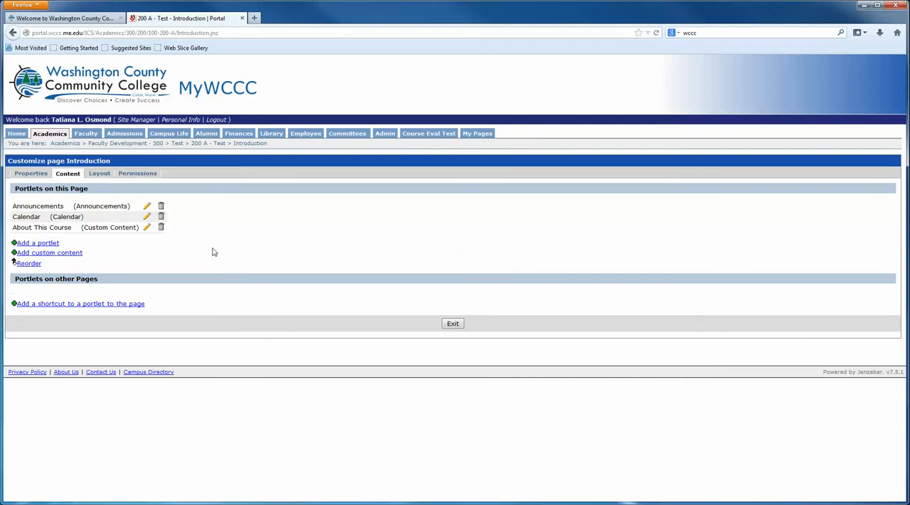
pyautogui.click(42, 244)
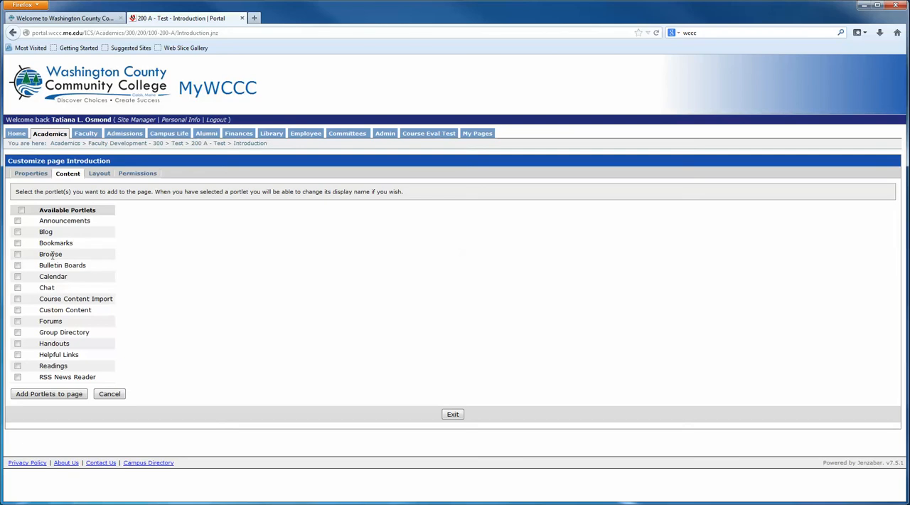
pyautogui.click(18, 243)
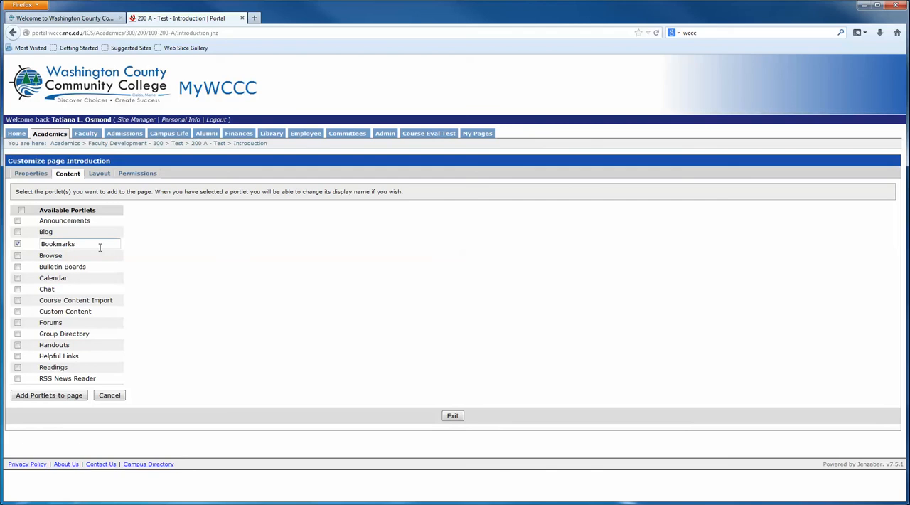
pyautogui.moveTo(101, 245); pyautogui.dragTo(30, 244)
pyautogui.write('Extra Info')
pyautogui.click(63, 398)
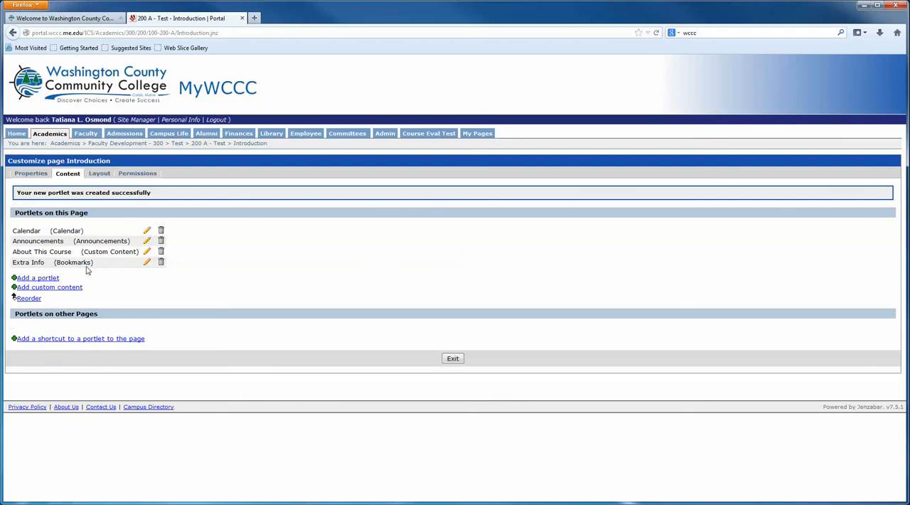
# Step: Edit the Extra Info portlet's name, trying Bookmarks, and save it again as Extra Info
pyautogui.click(147, 267)
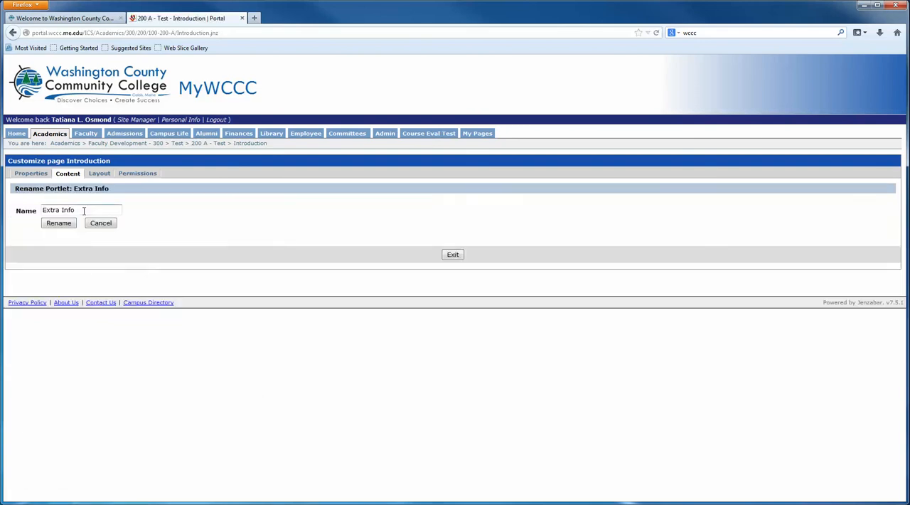
pyautogui.moveTo(76, 211); pyautogui.dragTo(21, 207)
pyautogui.write('Bookmarks')
pyautogui.moveTo(84, 211); pyautogui.dragTo(27, 209)
pyautogui.write('Extra Info')
pyautogui.click(61, 225)
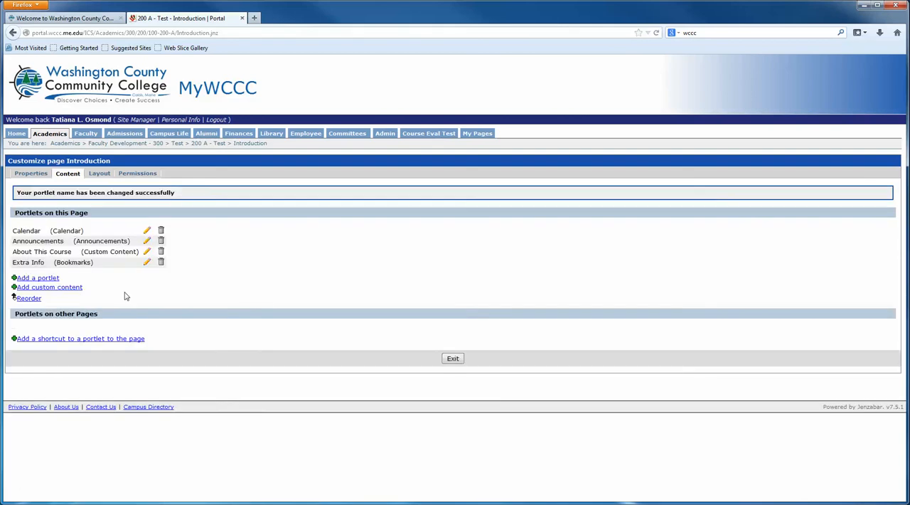
# Step: Add a Handouts portlet to the Introduction page with the display name Checklists
pyautogui.click(49, 279)
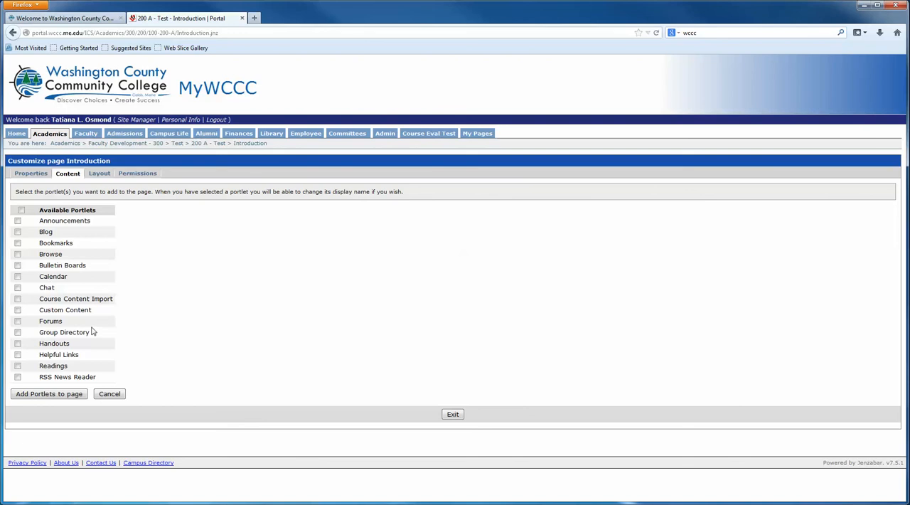
pyautogui.click(17, 345)
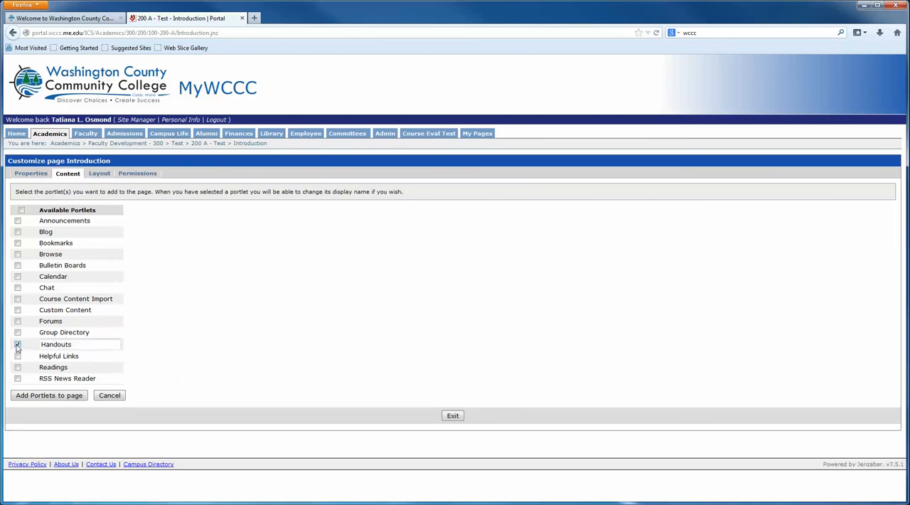
pyautogui.hotkey('ctrl', 'a')
pyautogui.write('Checklists')
pyautogui.click(50, 399)
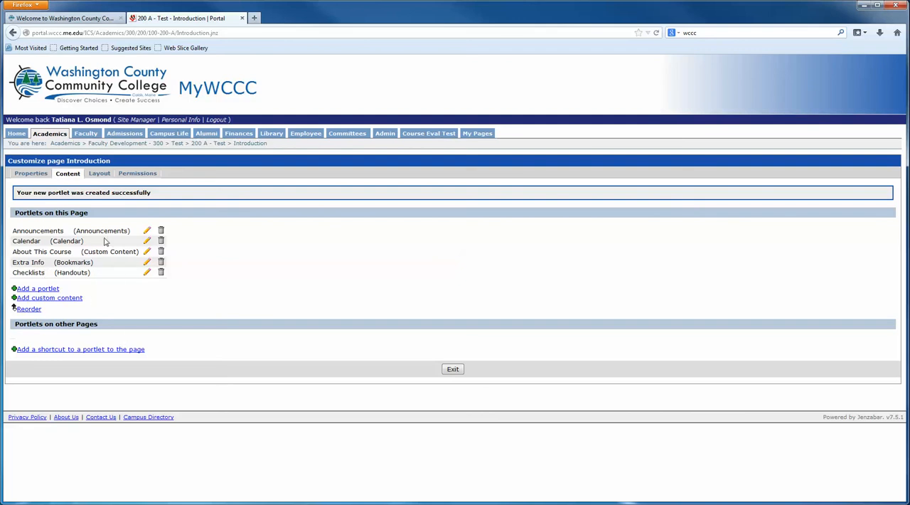
# Step: In the page layout, move the Checklists portlet from the first column to the second column
pyautogui.click(99, 175)
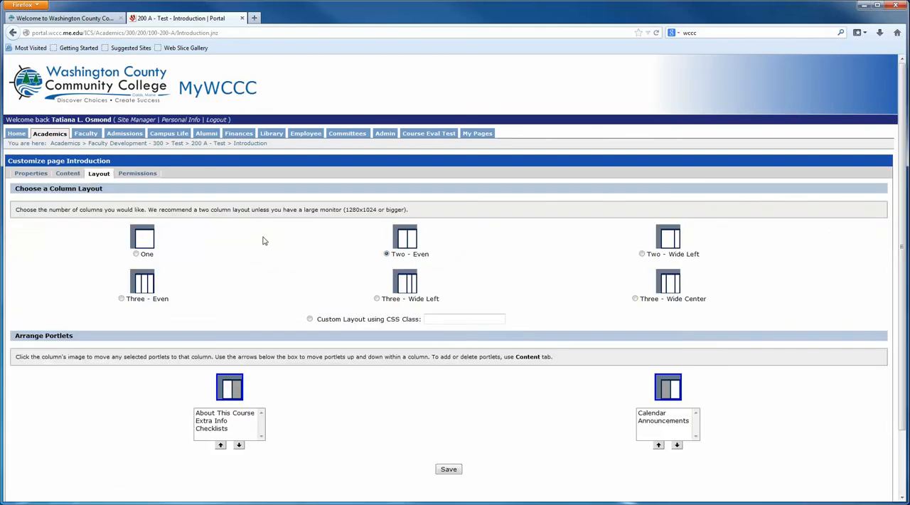
pyautogui.scroll(-2, 482, 394)
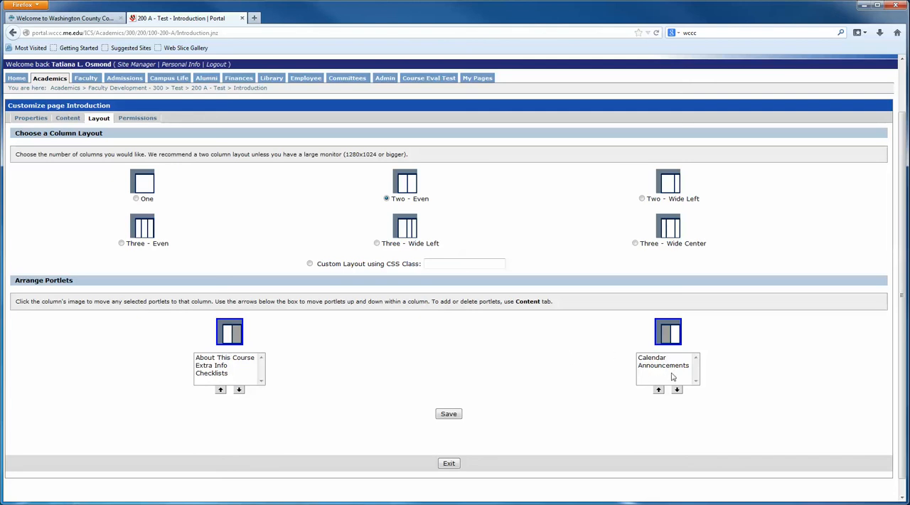
pyautogui.click(212, 374)
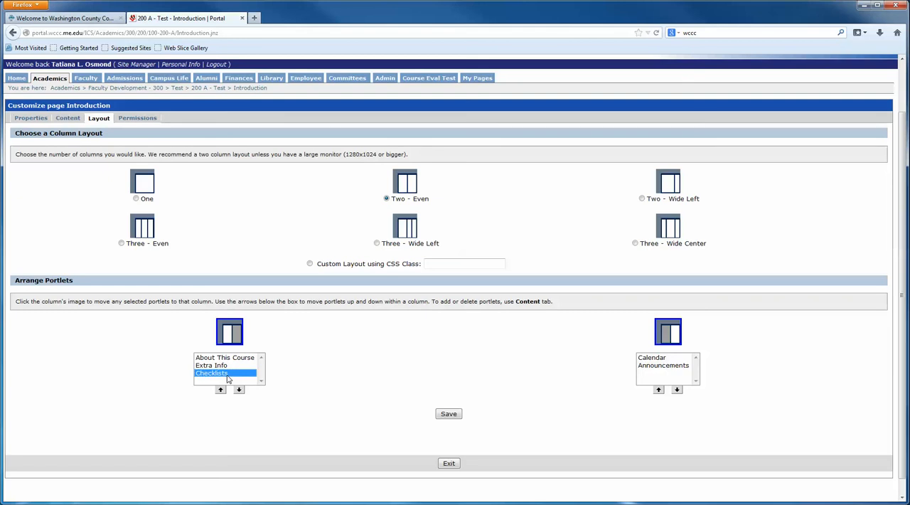
pyautogui.click(676, 337)
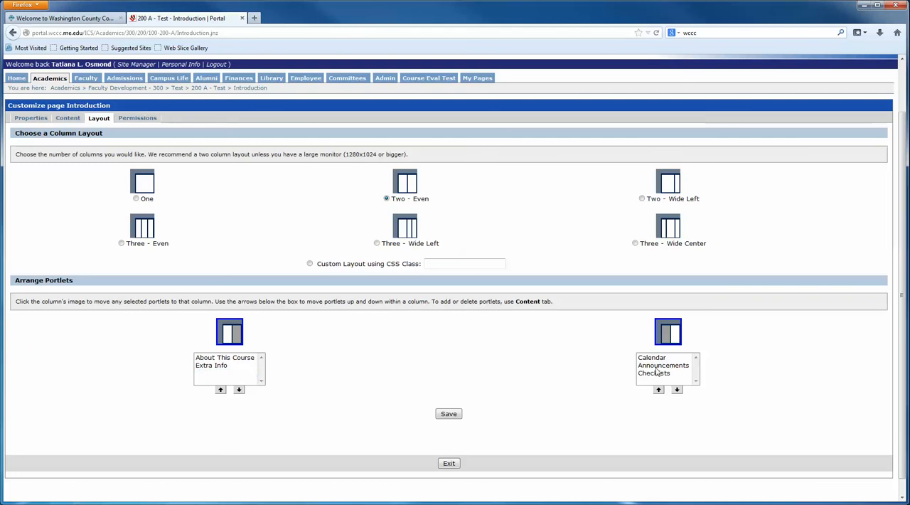
# Step: Move the Calendar portlet below Announcements and Checklists in its column and save the layout
pyautogui.click(660, 357)
pyautogui.click(677, 390)
pyautogui.click(677, 389)
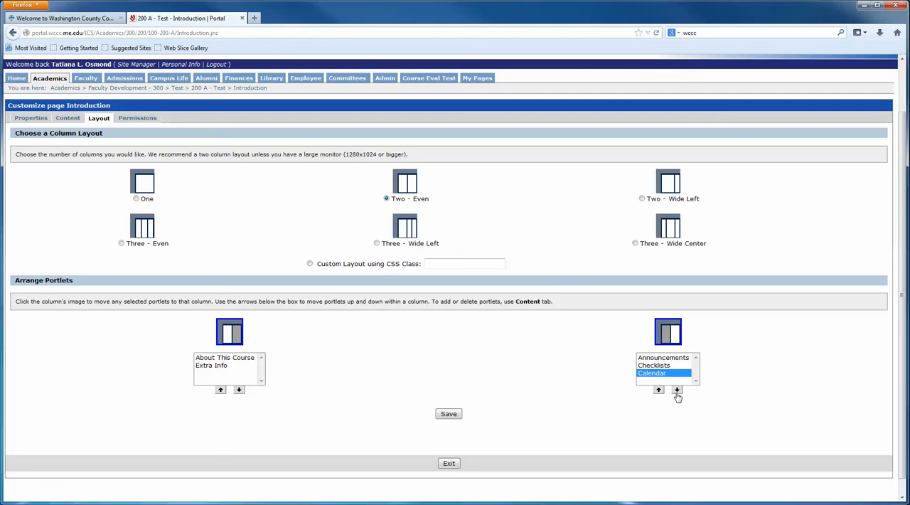
pyautogui.click(452, 417)
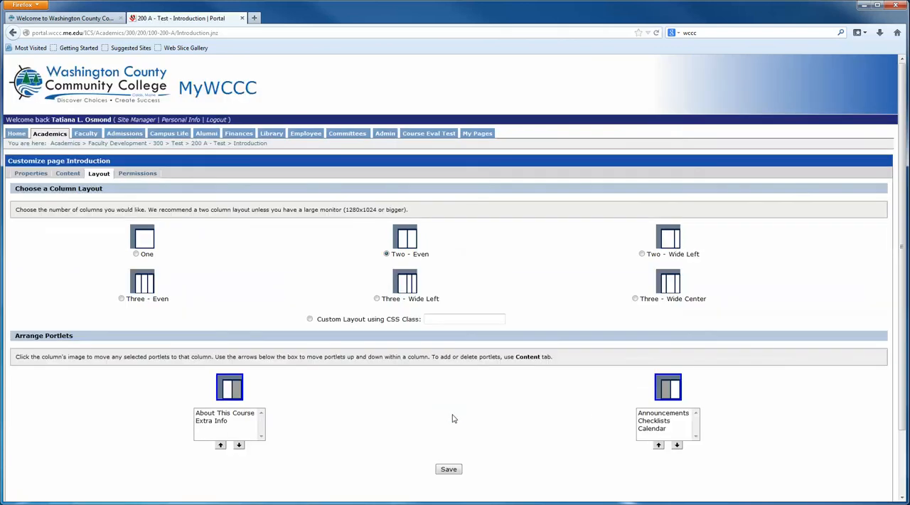
# Step: Review the page's view permissions for course members and global user roles, and exit page customization
pyautogui.scroll(-1, 516, 370)
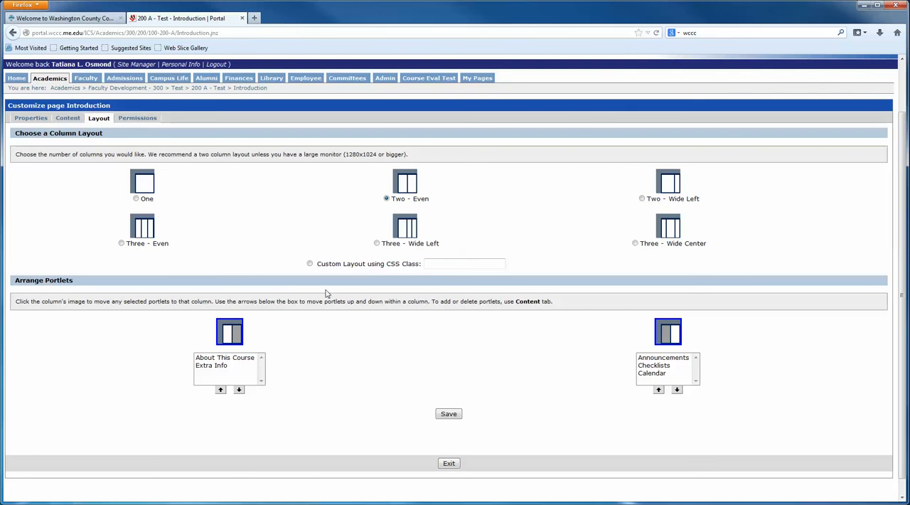
pyautogui.click(139, 119)
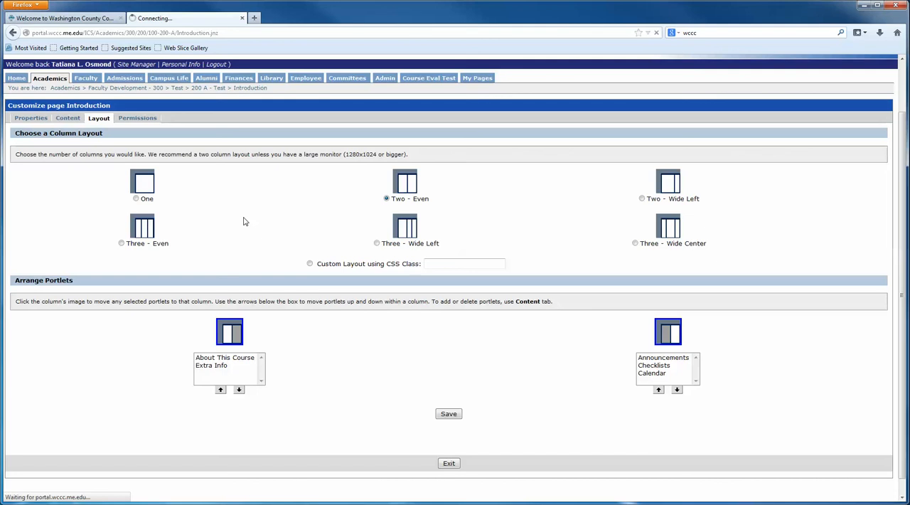
pyautogui.scroll(-3, 309, 287)
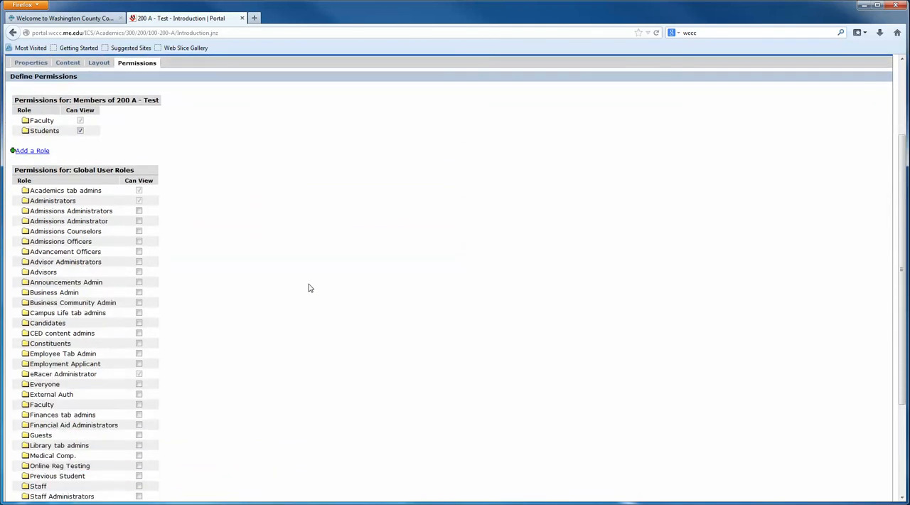
pyautogui.scroll(3, 309, 287)
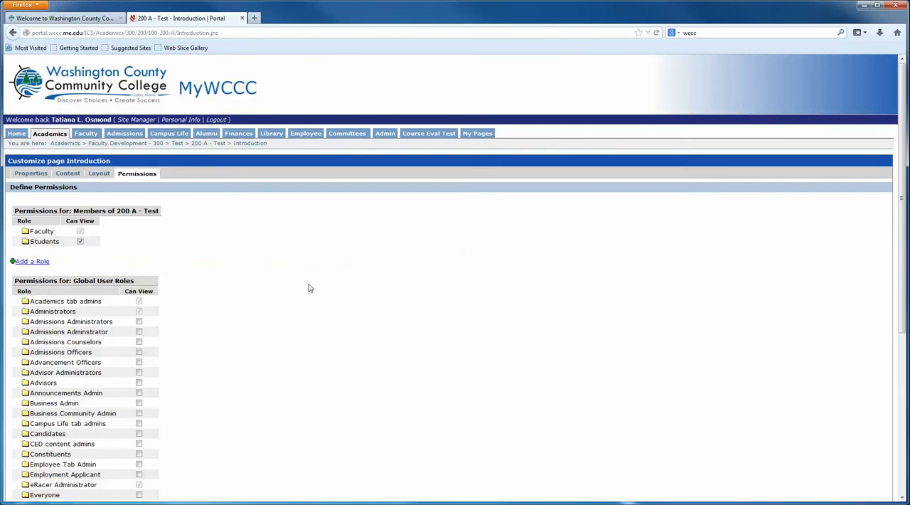
pyautogui.scroll(-3, 309, 287)
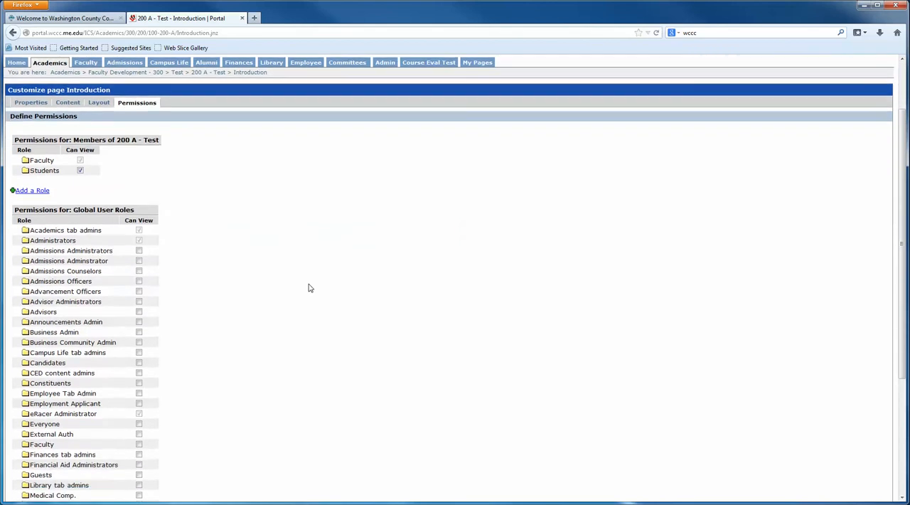
pyautogui.scroll(3, 310, 288)
pyautogui.scroll(-7, 310, 290)
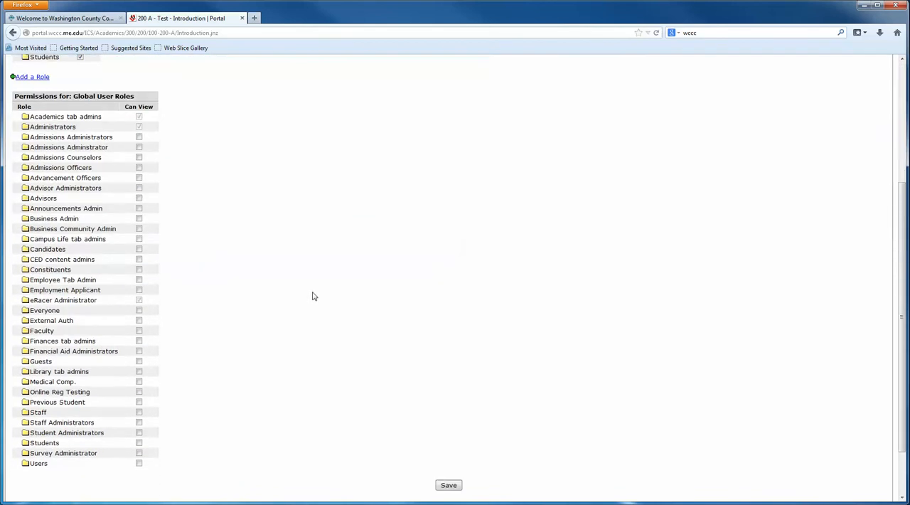
pyautogui.click(451, 448)
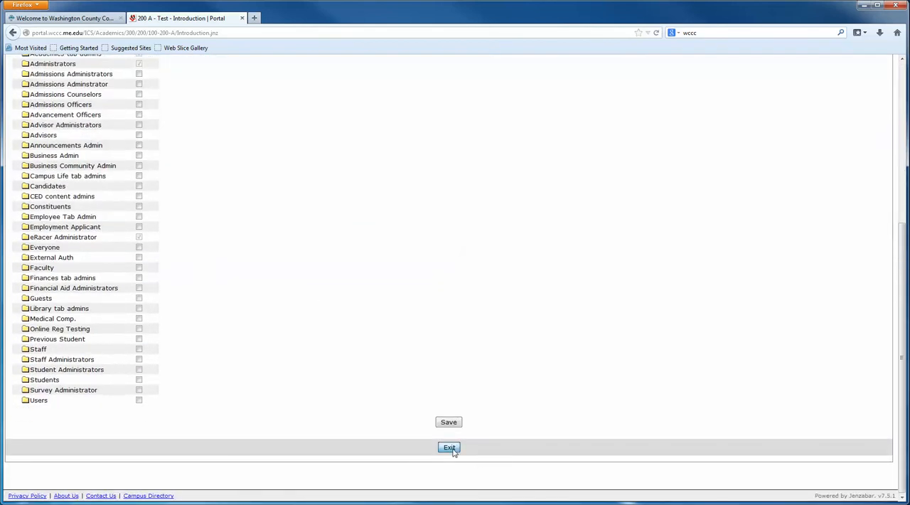